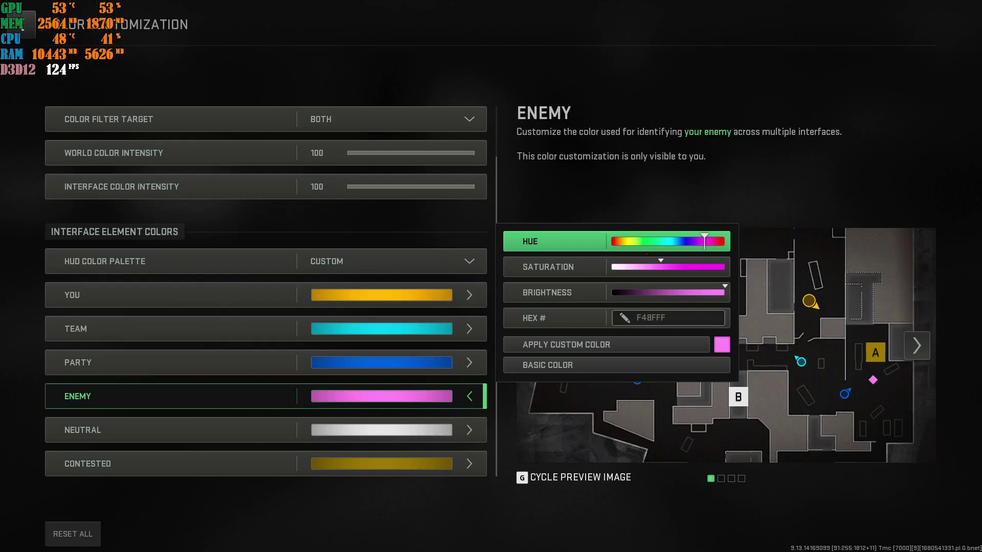
Step: Adjust the Enemy color's hue and saturation to a light magenta, hex F293FF, and apply it as the custom color
left_click(667, 241)
left_click_drag(659, 273, 732, 270)
left_click(663, 268)
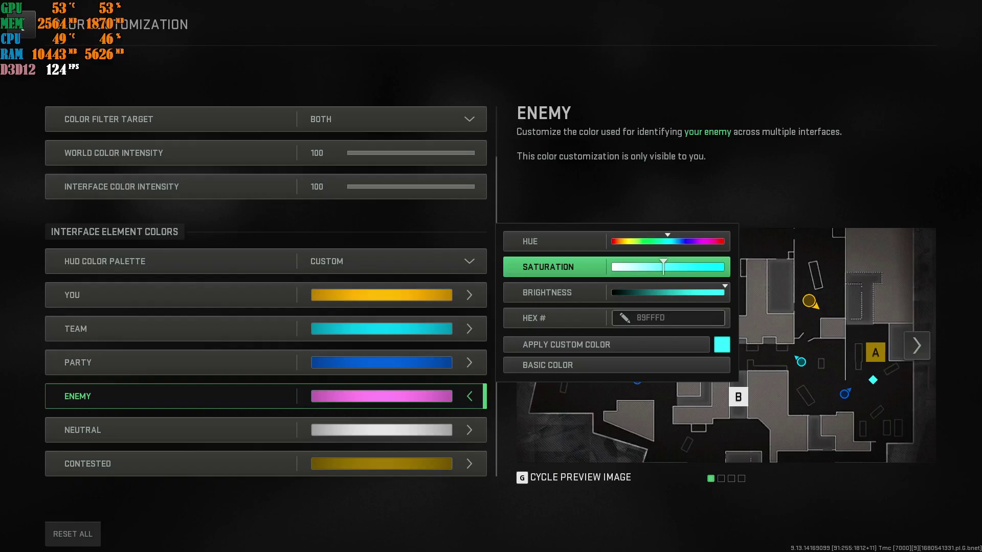
left_click(704, 240)
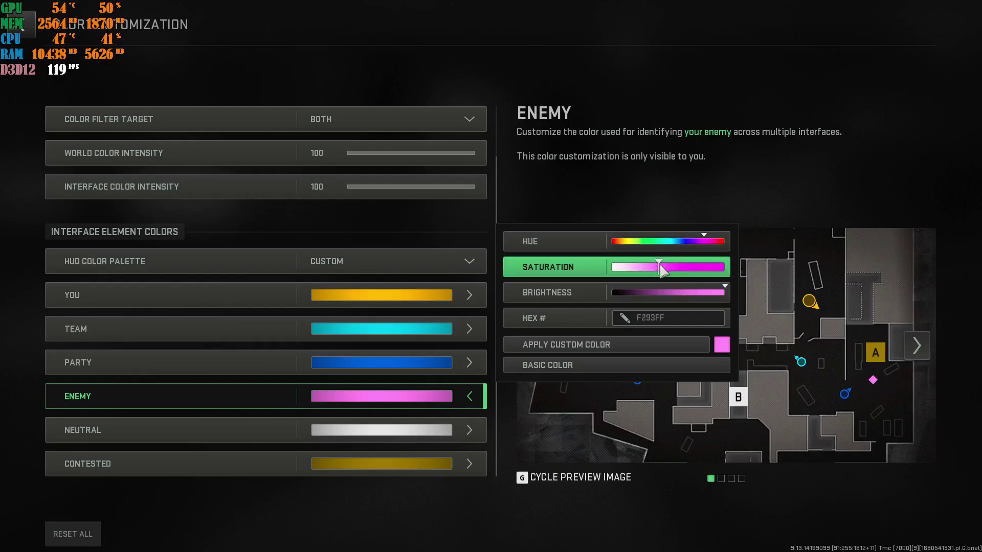
left_click(592, 346)
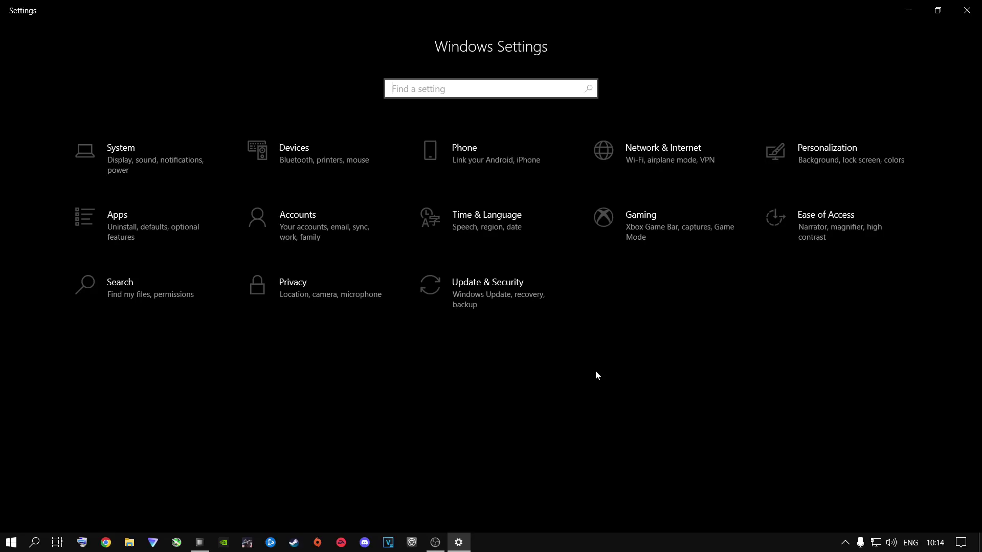
Step: Check the Game Mode page in the Gaming settings and turn off hardware-accelerated GPU scheduling in the graphics settings
left_click(640, 231)
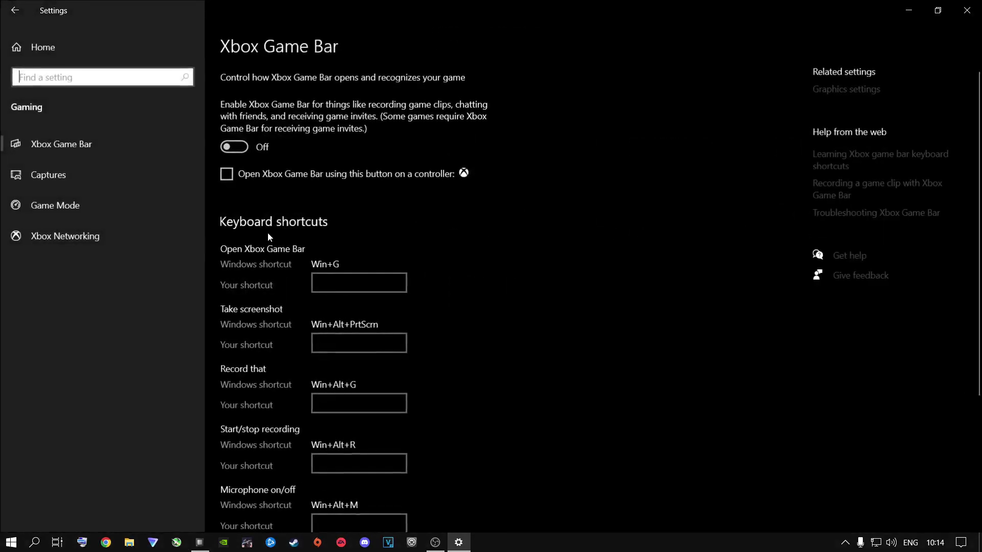
left_click(60, 207)
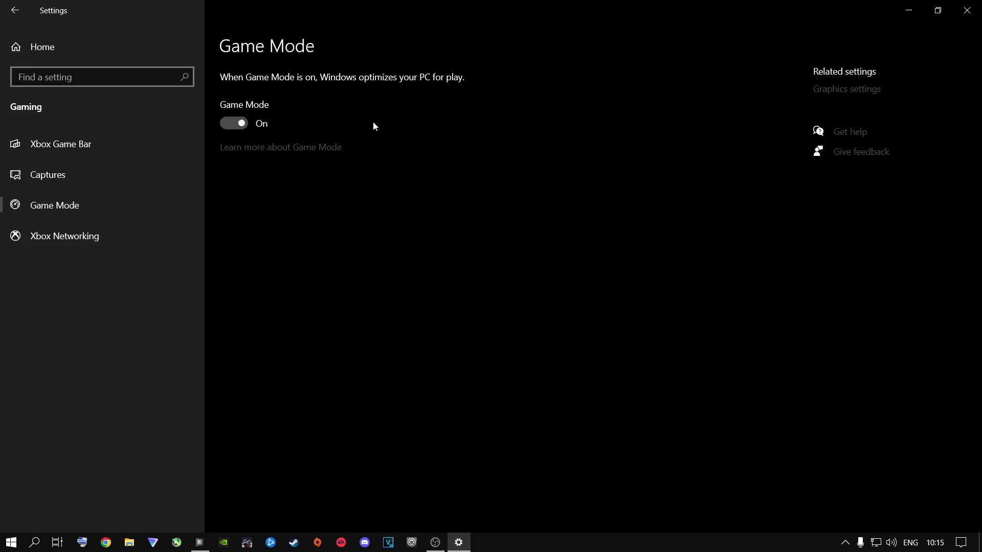
left_click(847, 90)
left_click(46, 145)
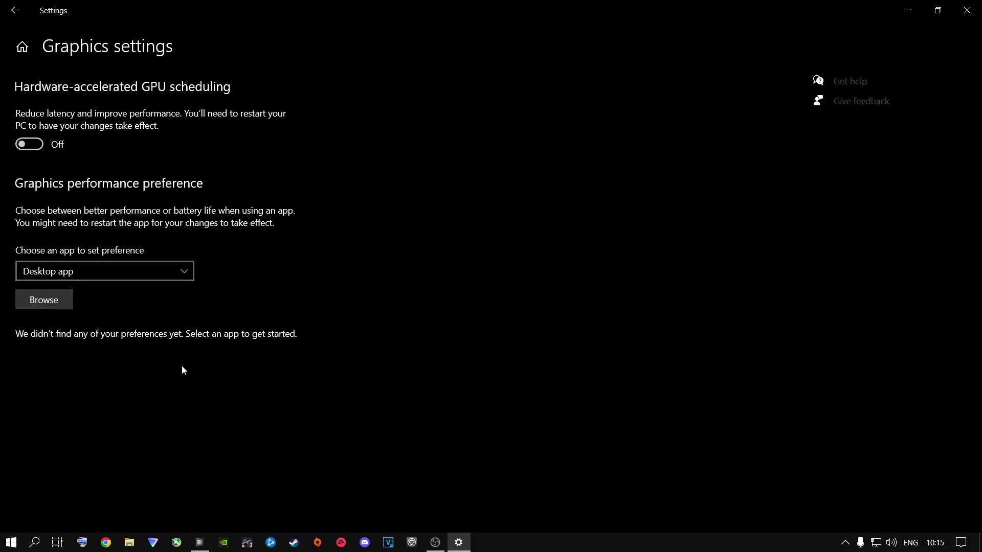
Step: Go to Windows Update in the Update & Security settings and check for updates
left_click(22, 47)
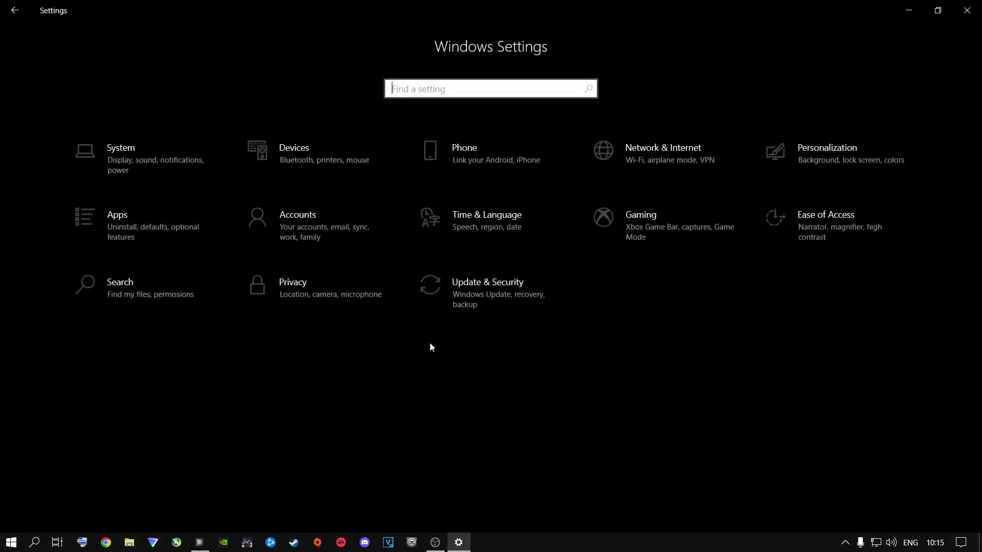
left_click(468, 293)
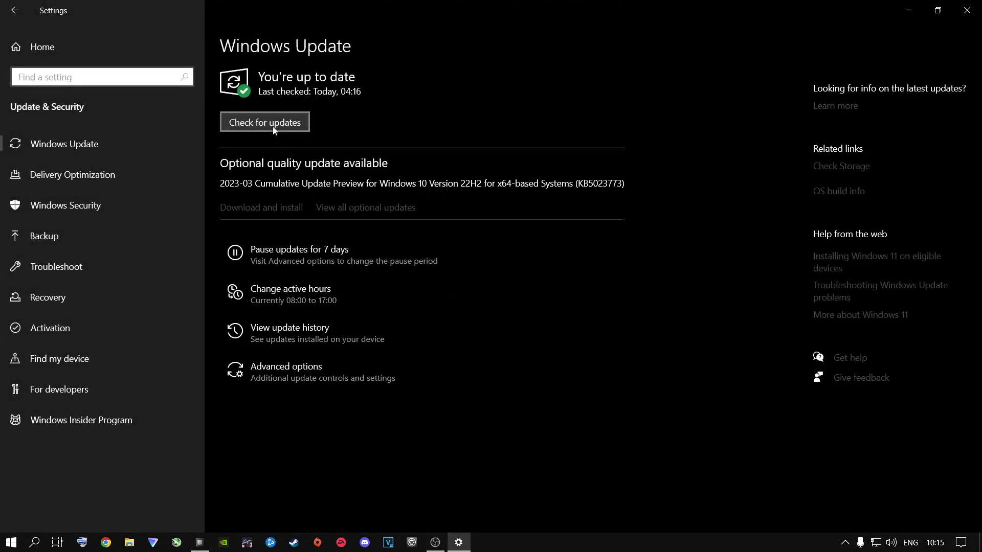
left_click(273, 127)
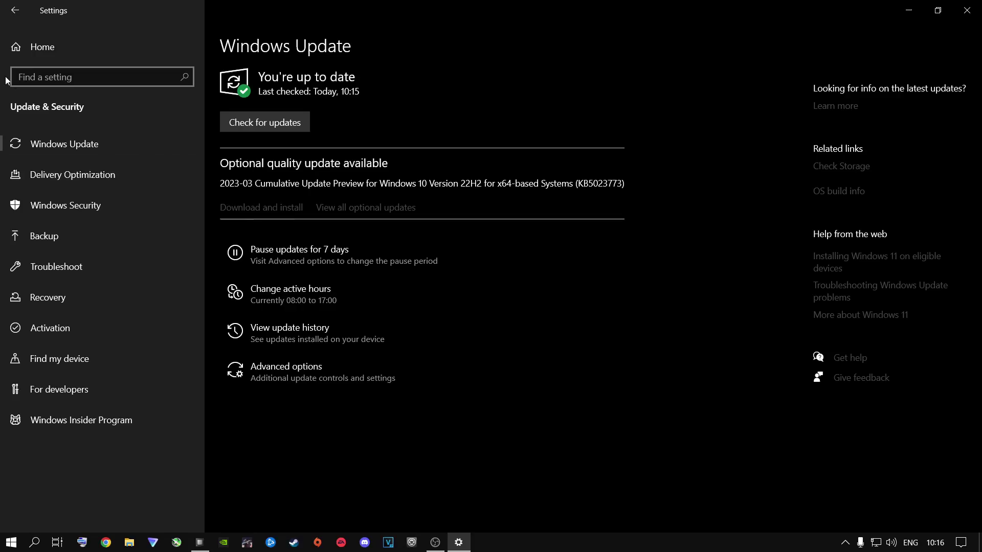
Step: Turn off letting apps run in the background in the Privacy settings and review the list of affected apps
left_click(45, 47)
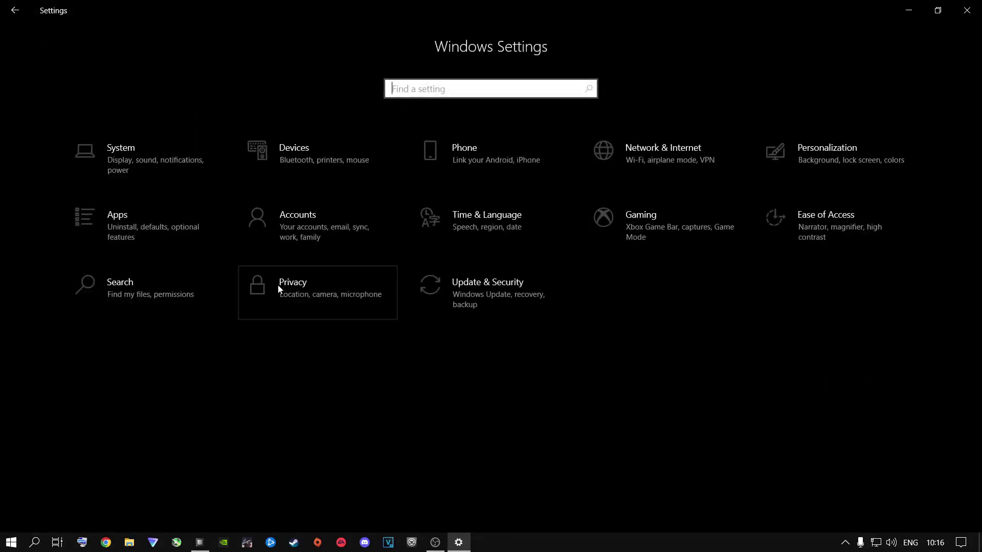
left_click(278, 284)
scroll(79, 275, "down", 10)
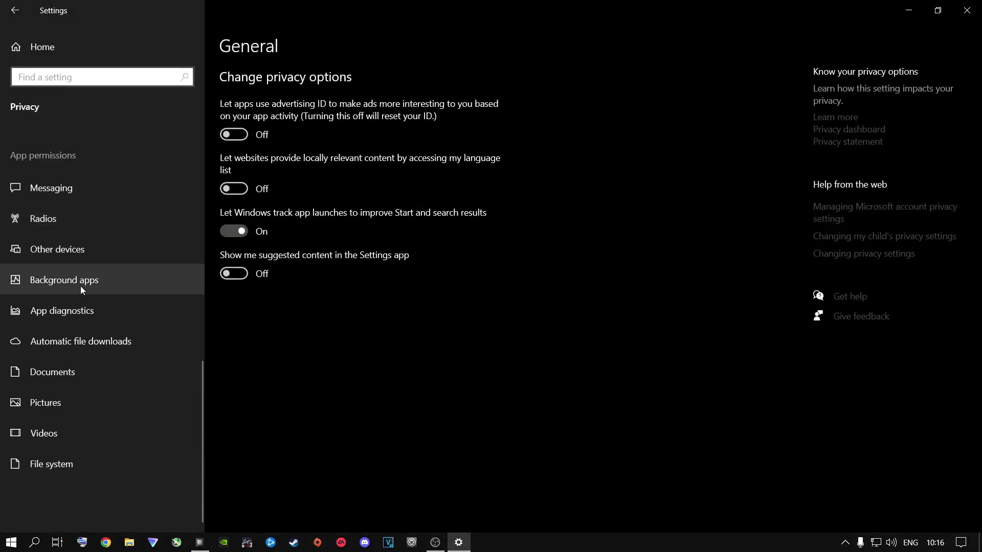
left_click(80, 285)
left_click(234, 123)
left_click(235, 122)
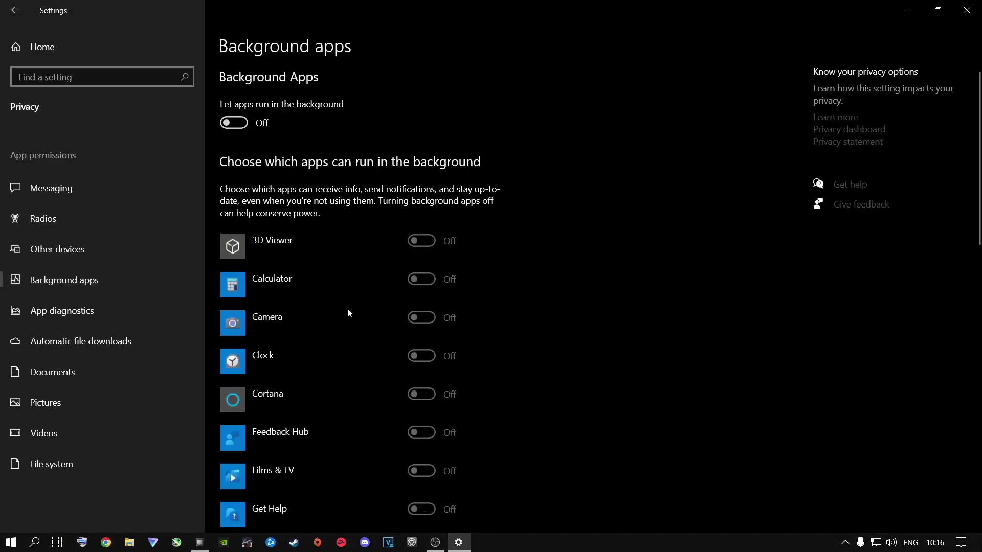
scroll(348, 313, "down", 15)
scroll(346, 314, "up", 15)
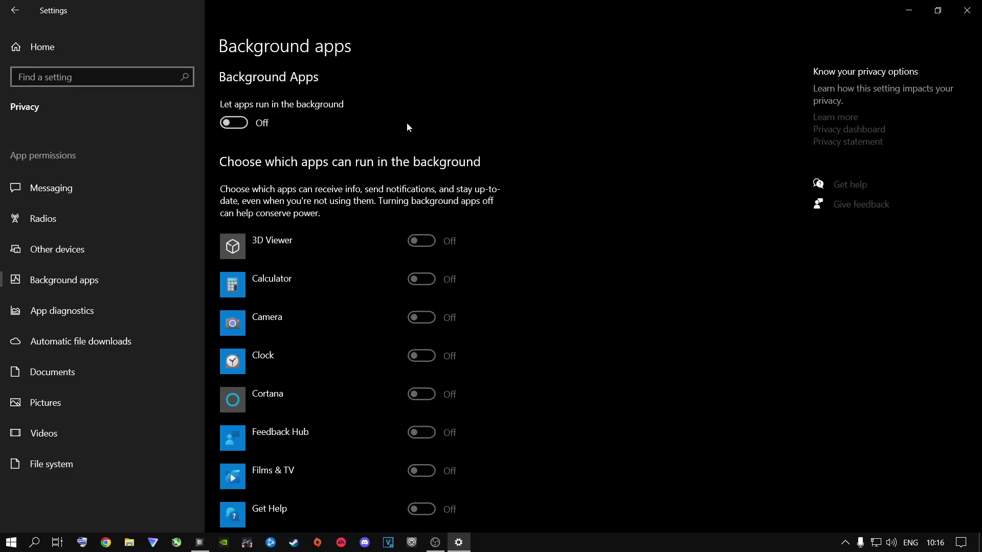
scroll(357, 373, "down", 15)
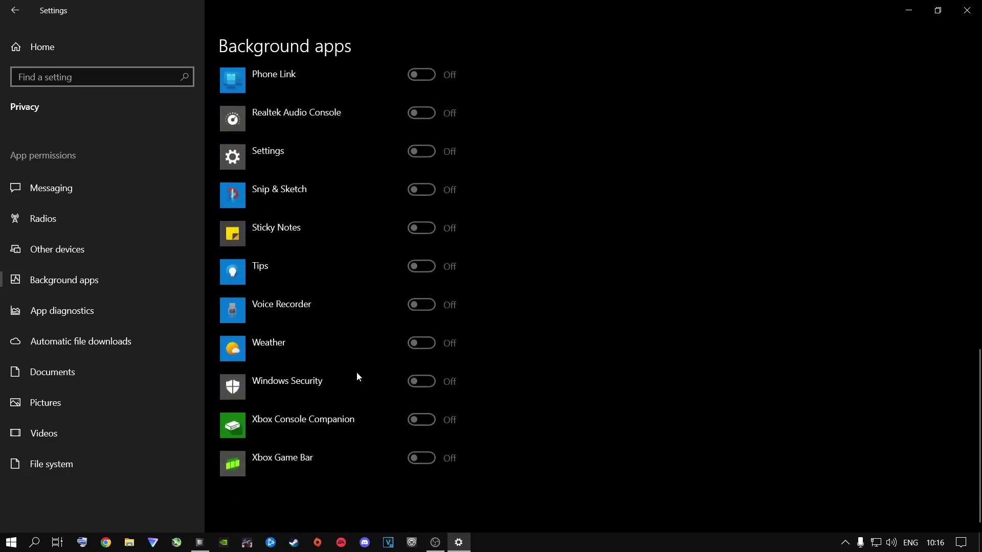
scroll(357, 377, "up", 5)
scroll(357, 377, "up", 10)
Step: Switch the background apps permission on and back off while reviewing the individual app toggles
left_click(254, 123)
scroll(325, 274, "down", 5)
scroll(324, 281, "down", 5)
scroll(324, 281, "up", 10)
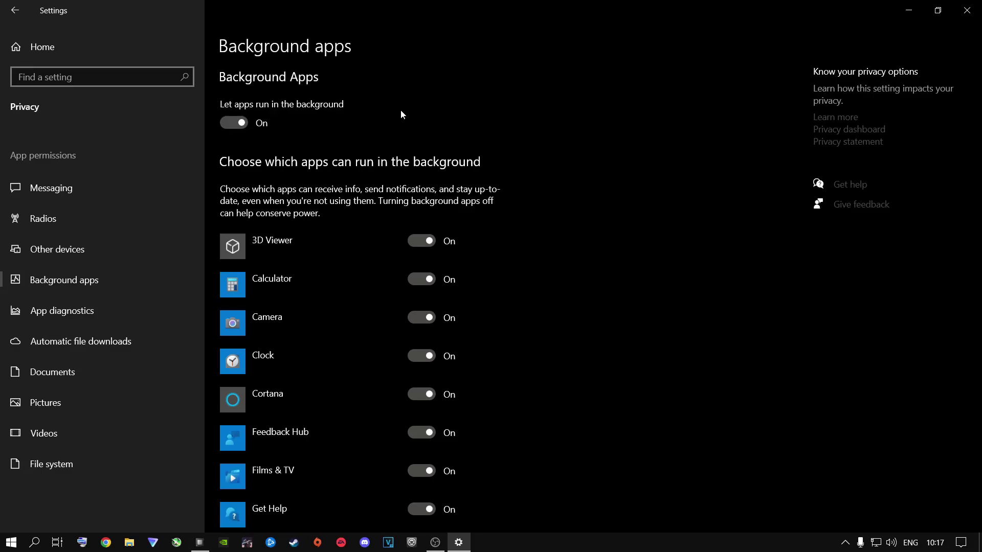
left_click(233, 125)
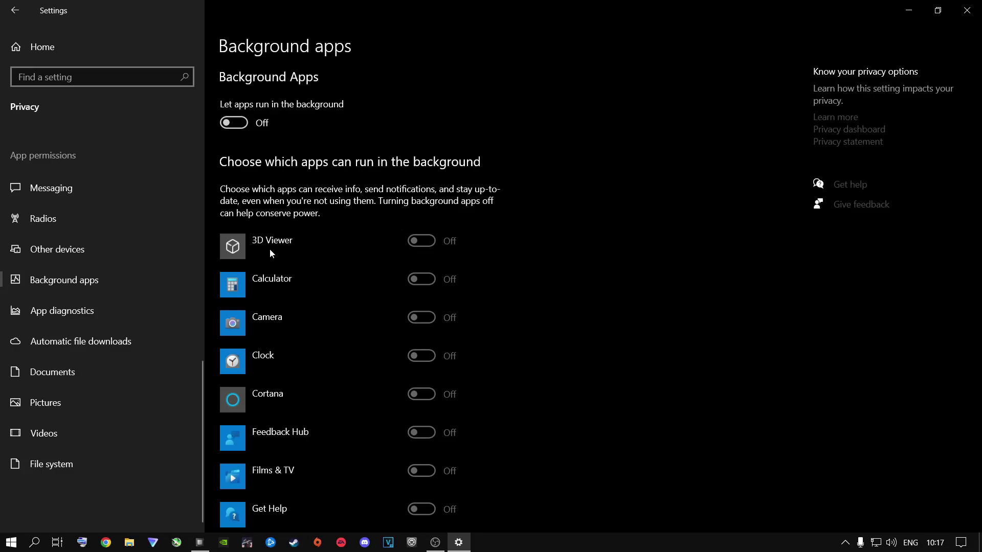
scroll(271, 254, "down", 15)
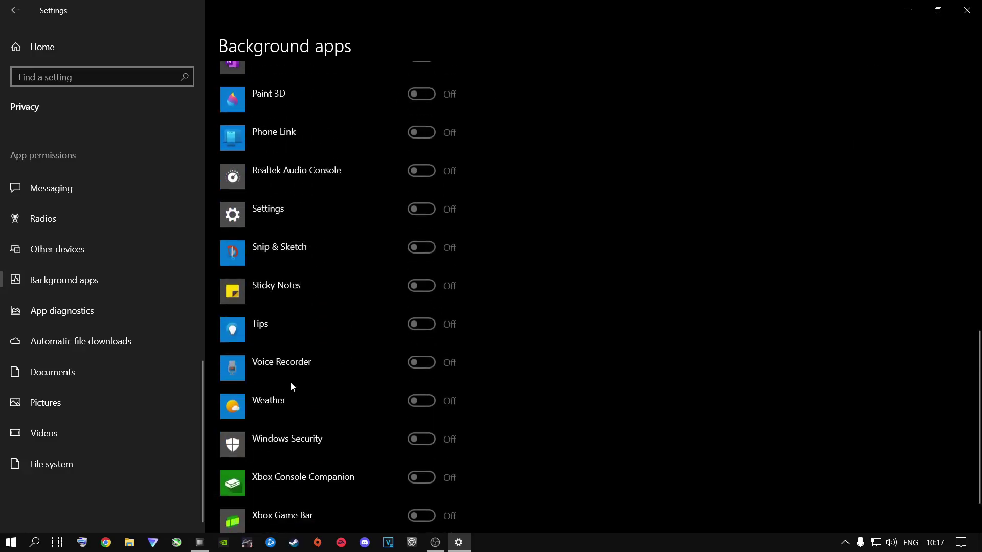
scroll(357, 376, "up", 15)
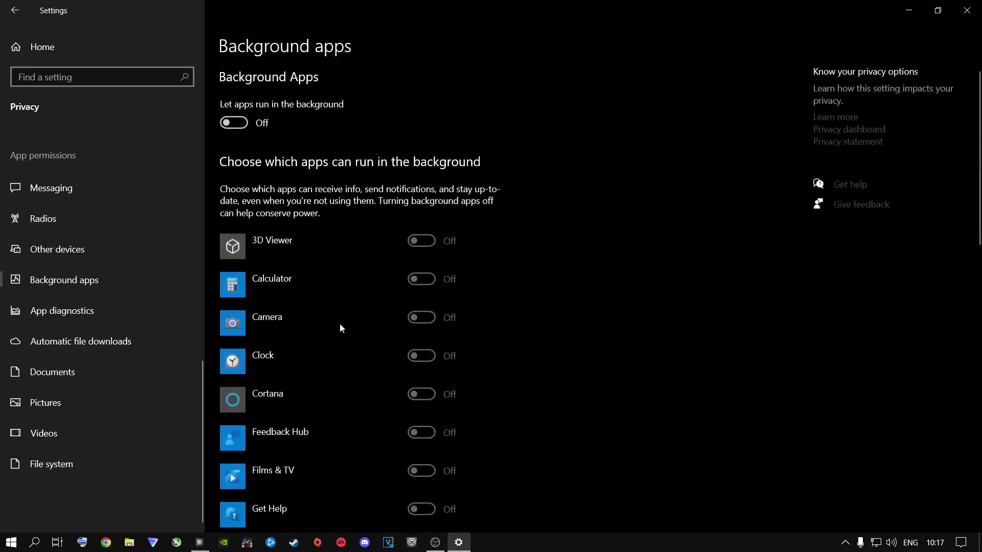
left_click(236, 125)
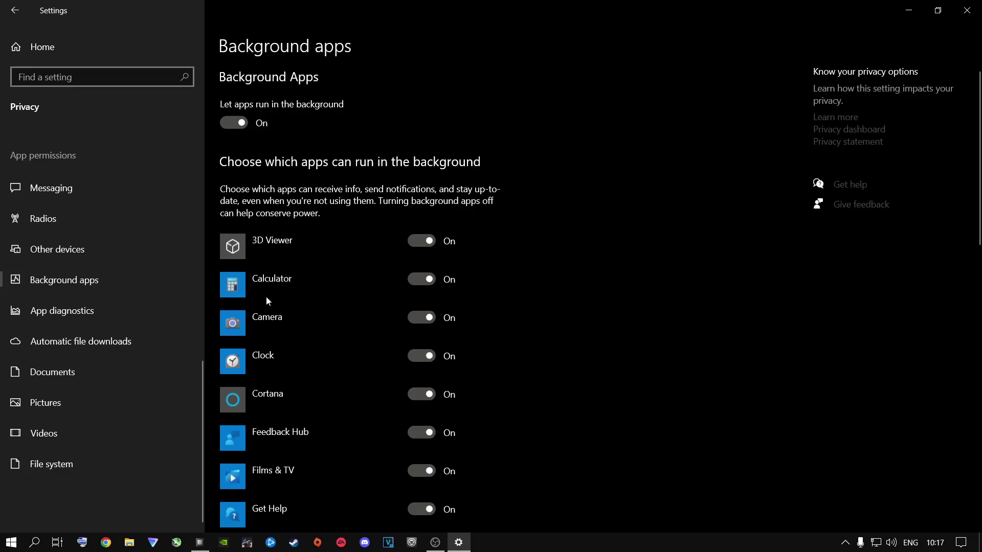
left_click(227, 128)
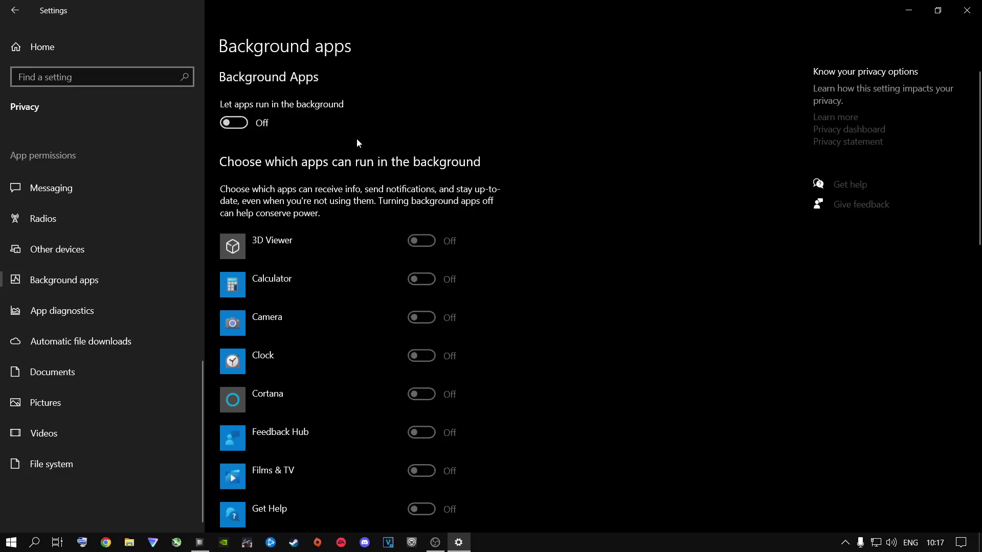
Step: Examine the installed programs in the Apps & features list for ones that are not needed
left_click(29, 46)
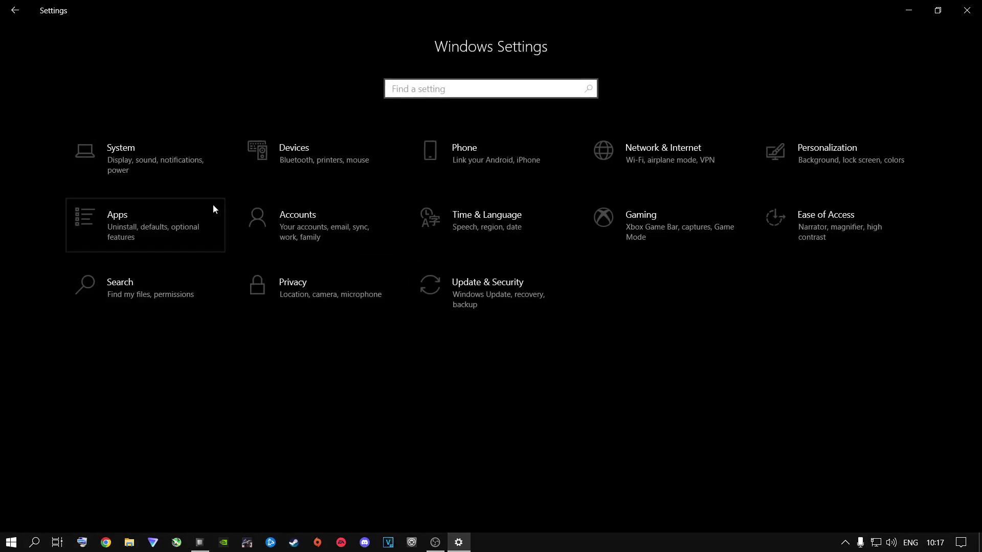
left_click(151, 213)
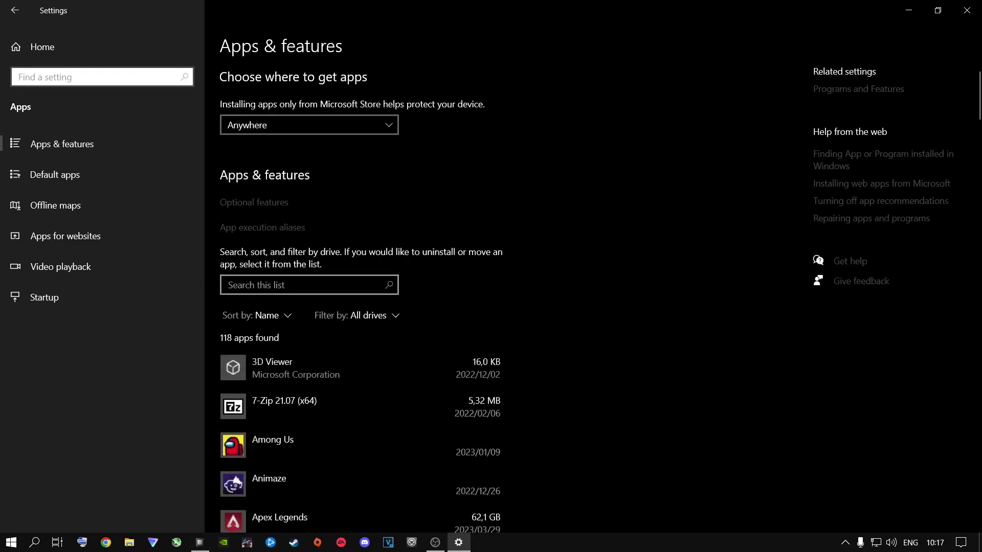
scroll(337, 357, "down", 20)
scroll(339, 388, "down", 20)
scroll(339, 386, "up", 8)
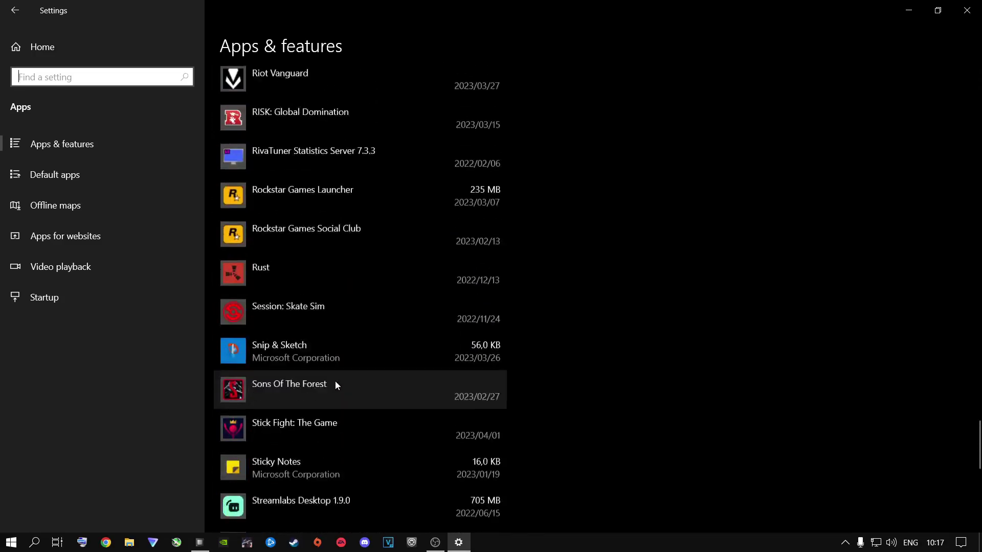
scroll(336, 381, "up", 20)
scroll(323, 396, "down", 20)
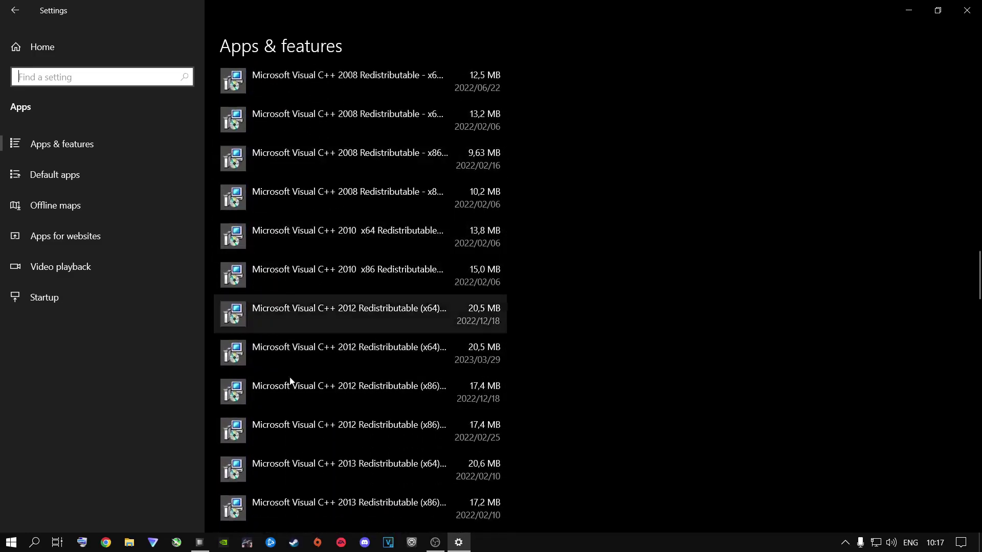
scroll(331, 266, "up", 20)
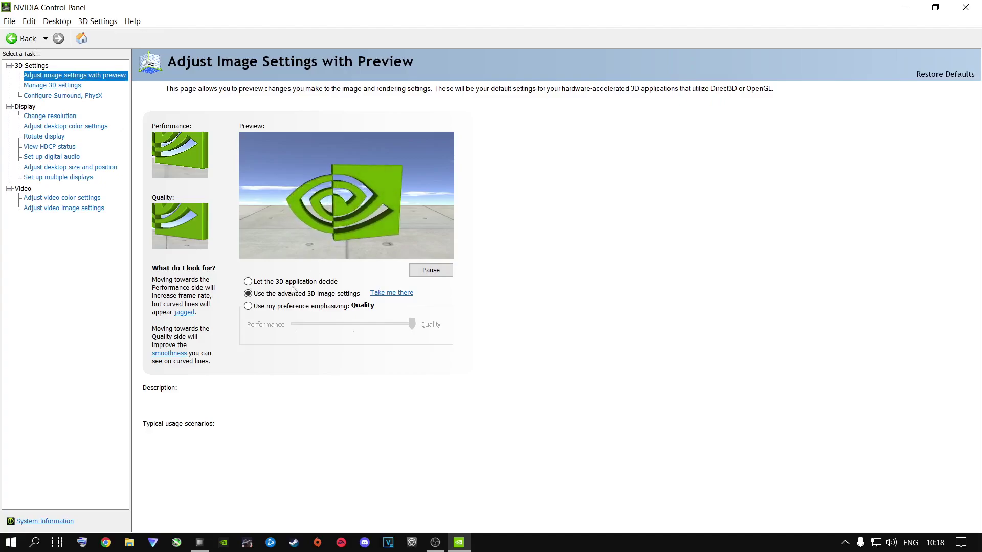
Step: In NVIDIA Control Panel, set Antialiasing - Setting to Application-controlled in the global 3D settings
mouse_move(317, 294)
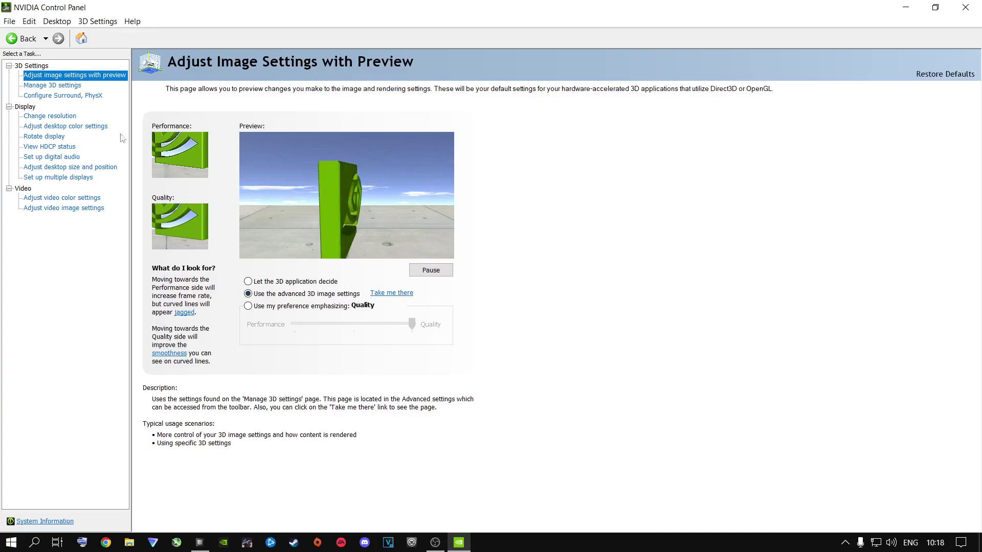
left_click(53, 86)
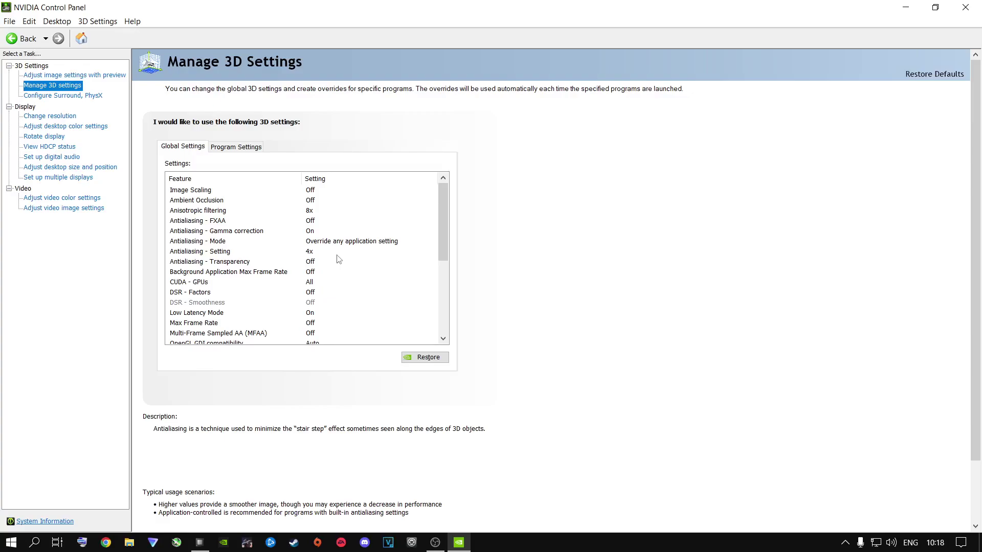
left_click_drag(443, 216, 380, 226)
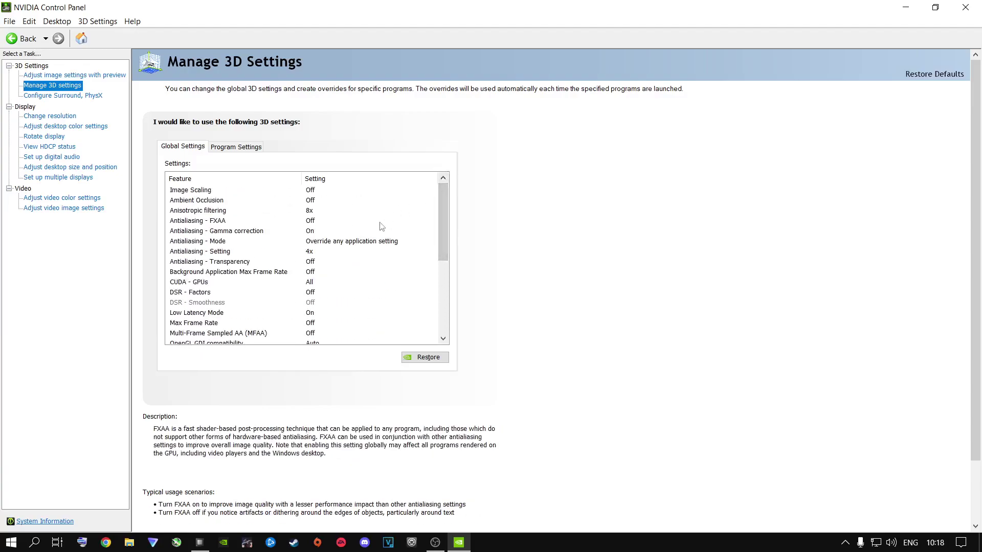
left_click(309, 253)
left_click(309, 252)
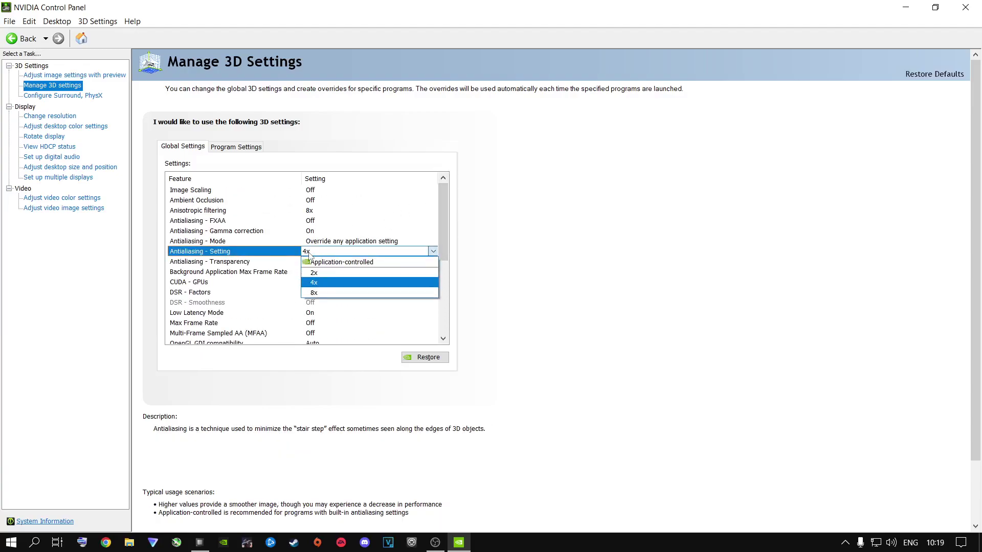
left_click(314, 262)
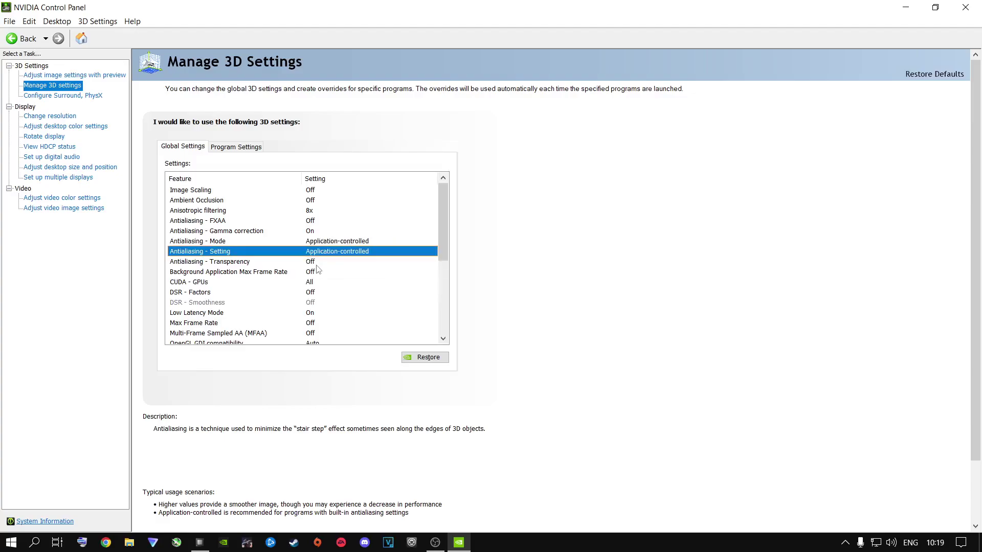
Step: Set Anisotropic filtering to Off in the global 3D settings
left_click(311, 211)
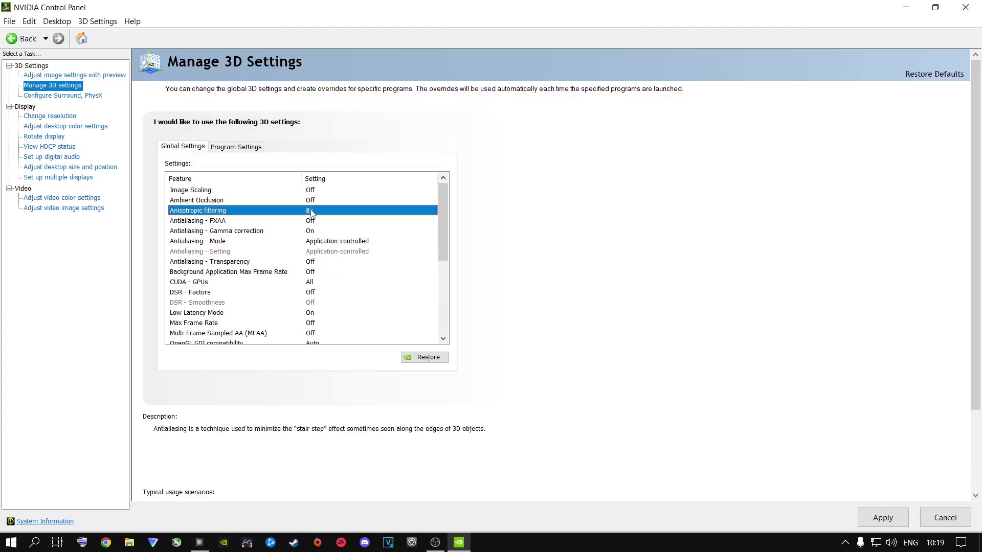
left_click(312, 212)
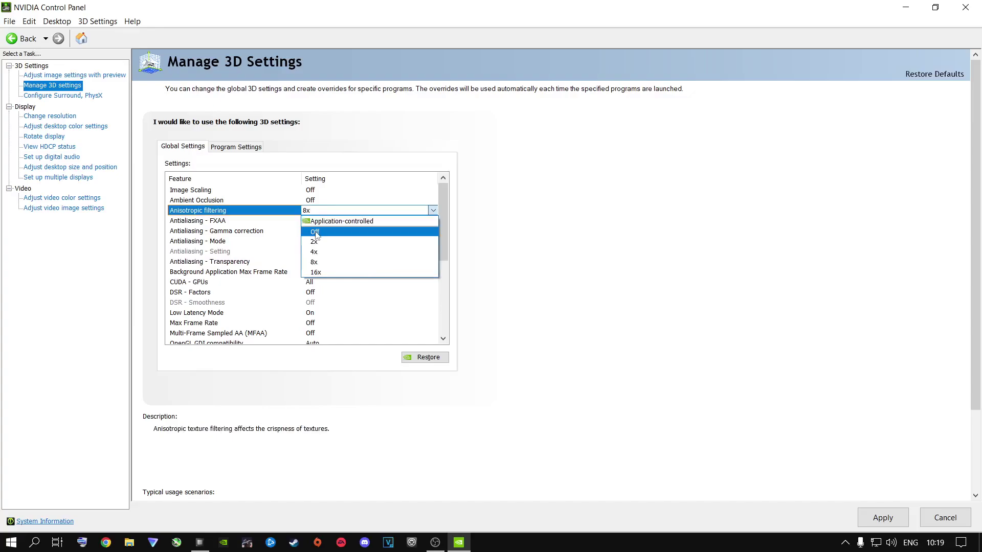
left_click(316, 233)
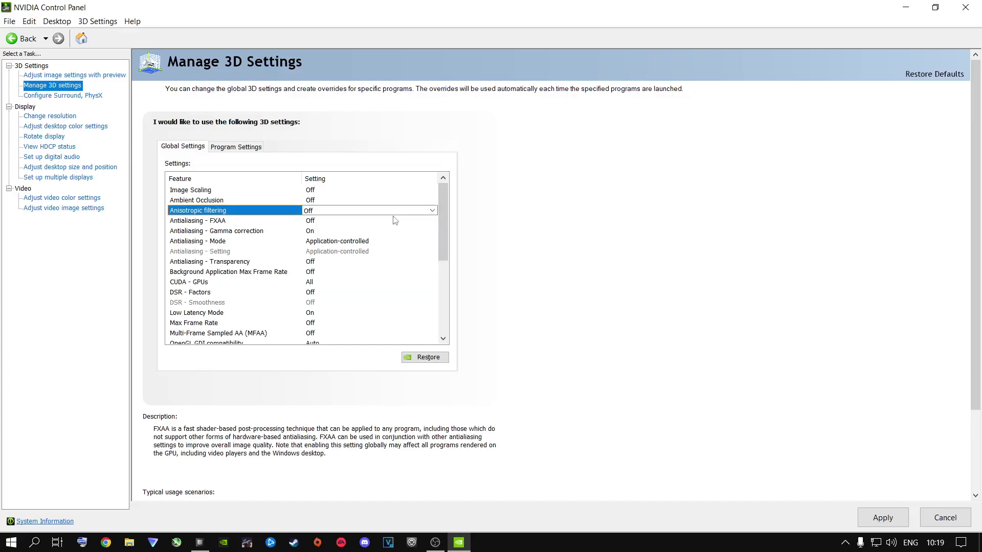
Step: Set Shader Cache Size to 100 GB in the global 3D settings
left_click_drag(444, 204, 443, 287)
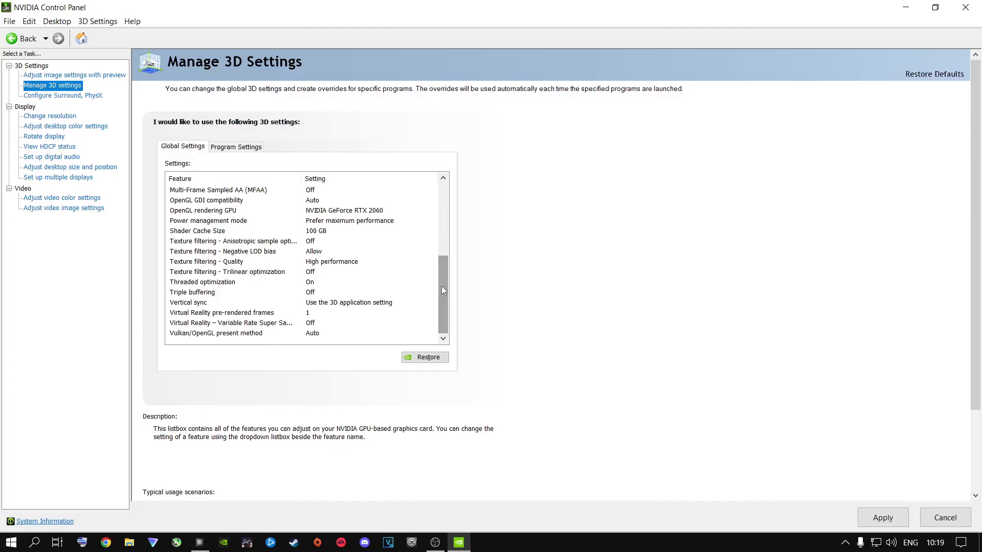
mouse_move(203, 234)
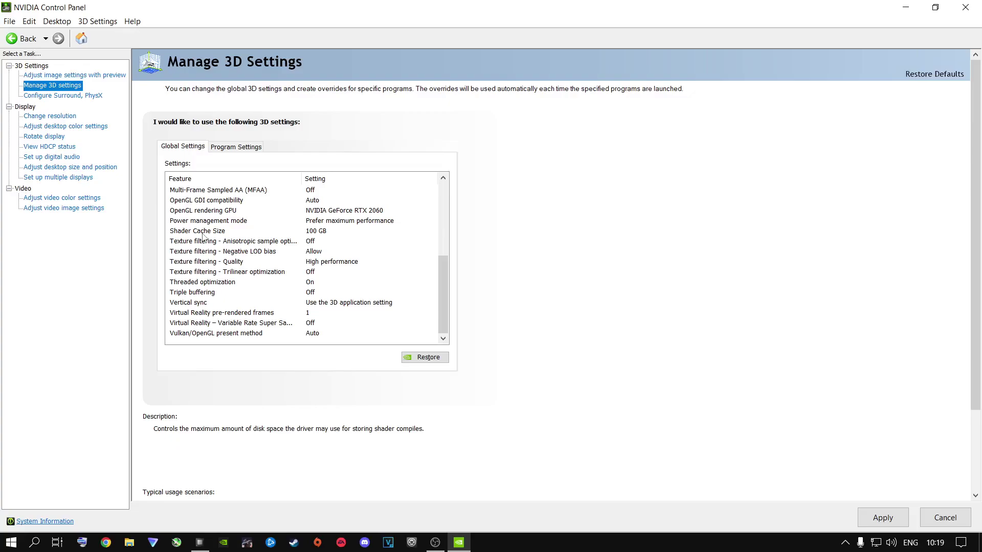
left_click(312, 233)
left_click(312, 233)
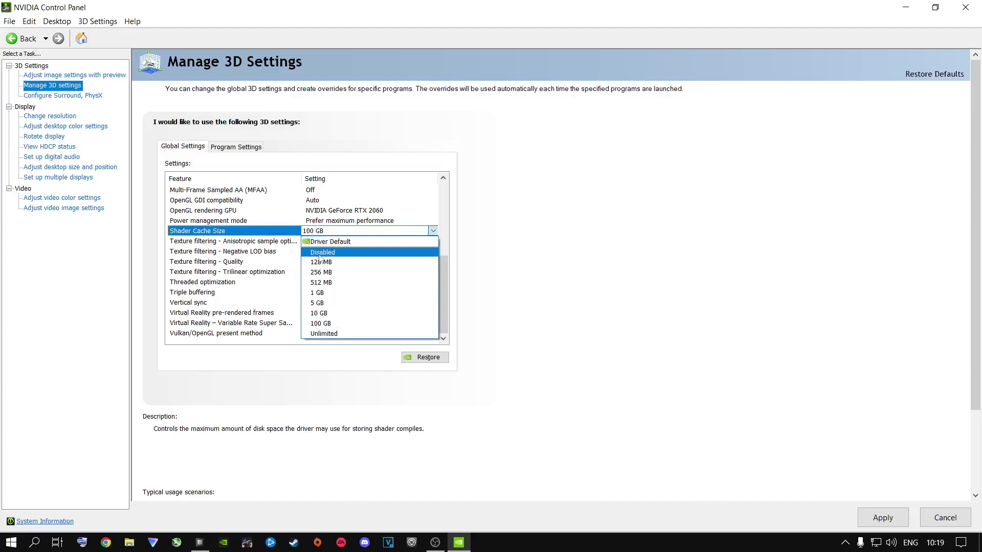
left_click(321, 324)
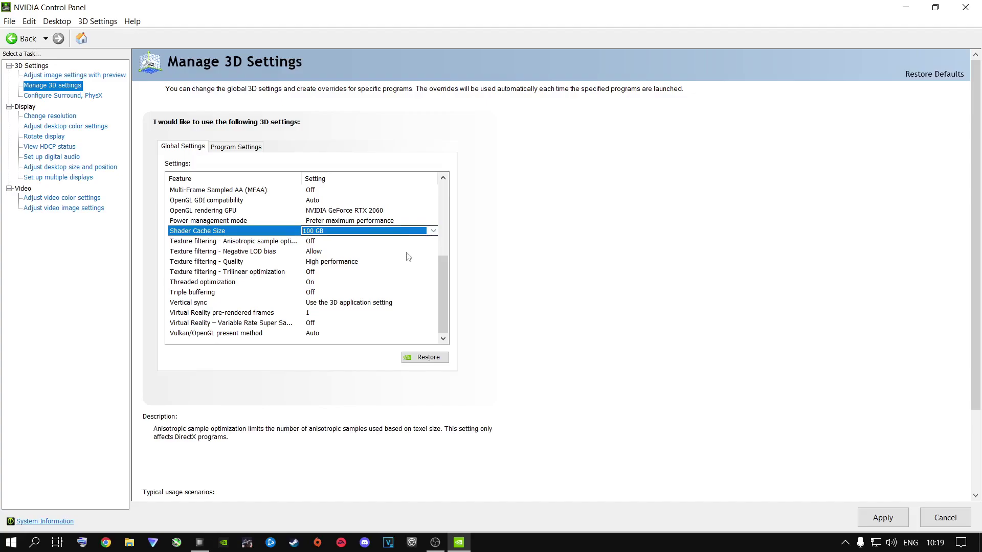
Step: Set Low Latency Mode to On and apply the global 3D settings
left_click_drag(442, 298, 446, 267)
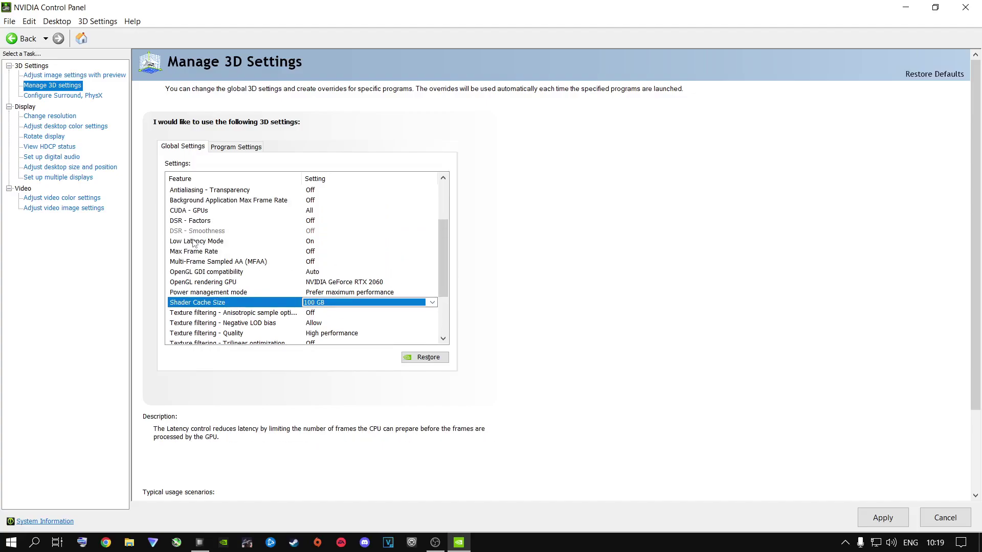
left_click(313, 245)
left_click(313, 245)
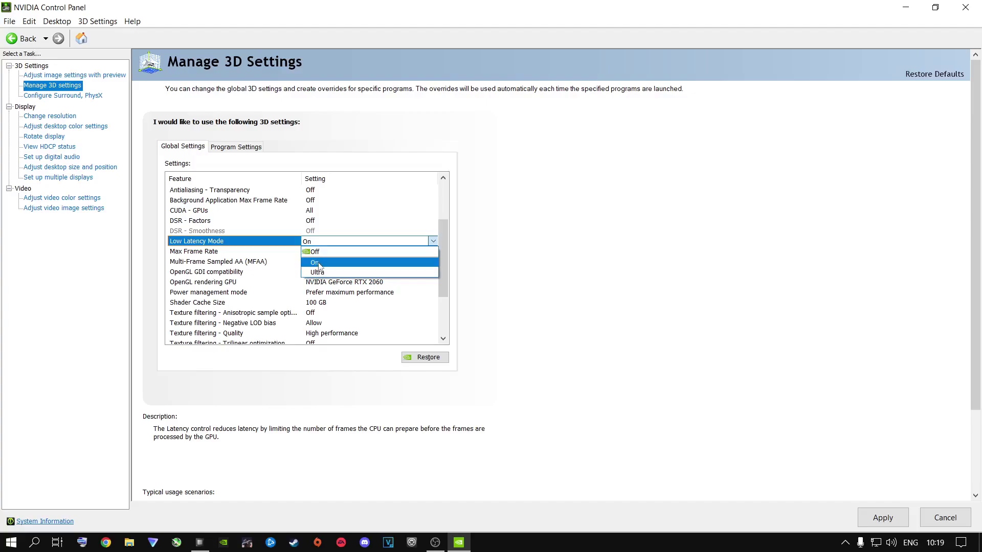
left_click(318, 262)
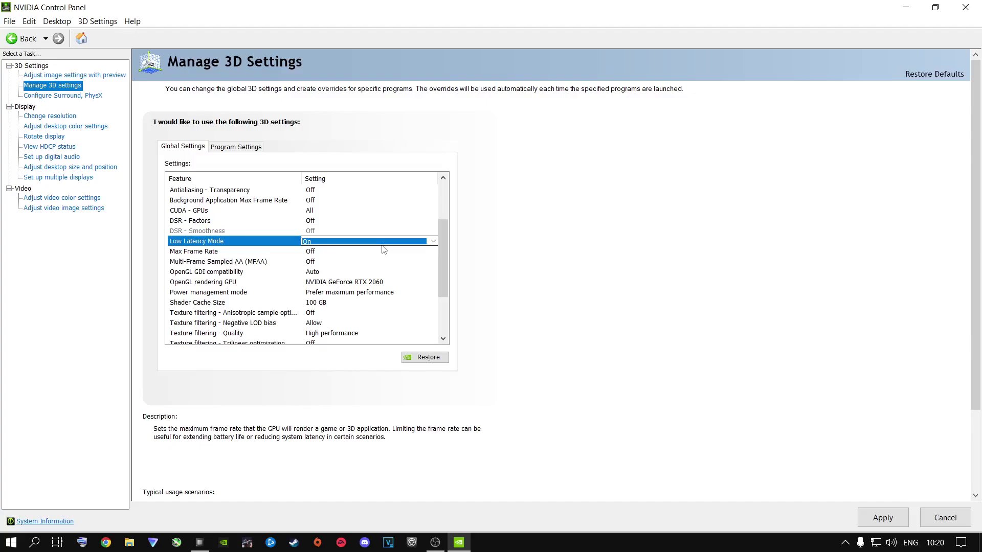
left_click(883, 517)
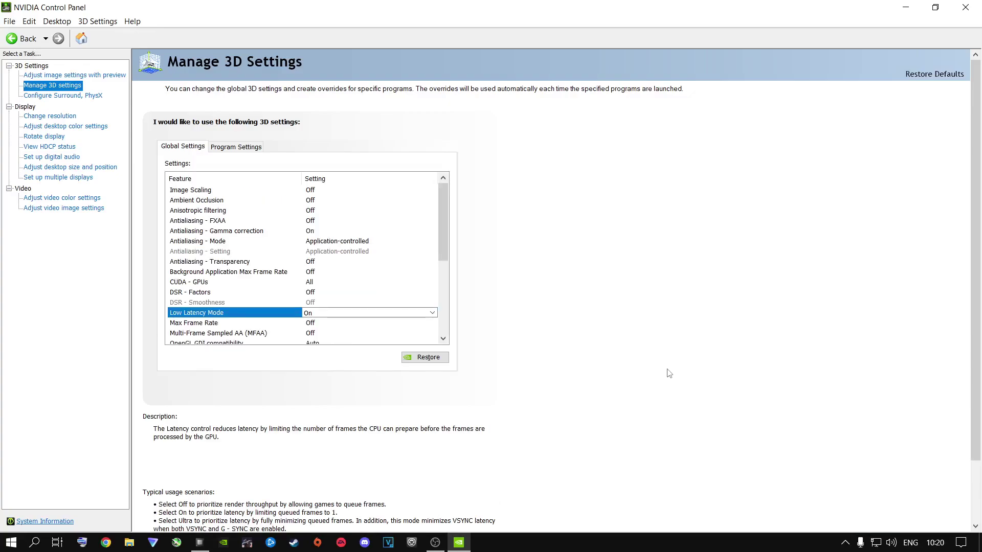
Step: Set the PhysX processor to NVIDIA GeForce RTX 2060 in the Surround, PhysX configuration
left_click(61, 95)
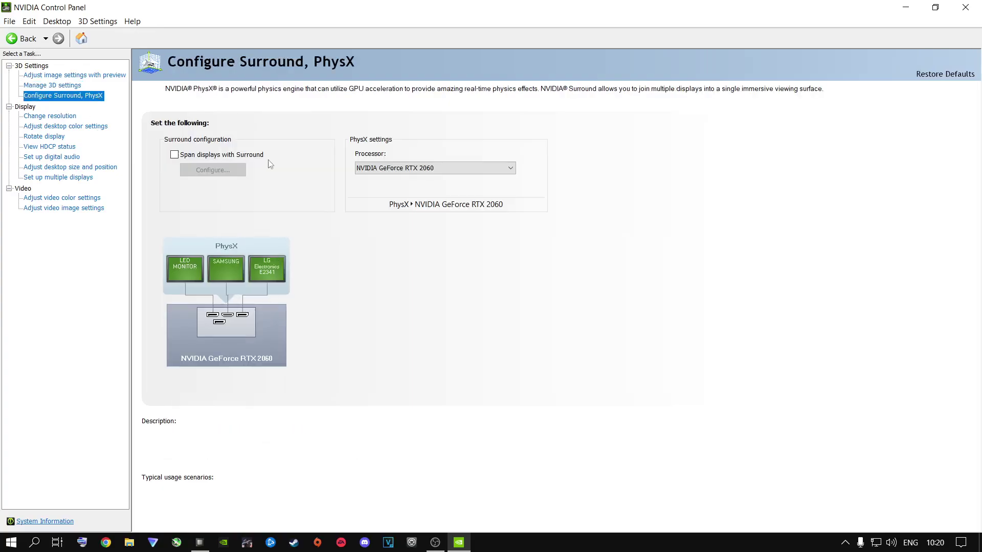
left_click(423, 171)
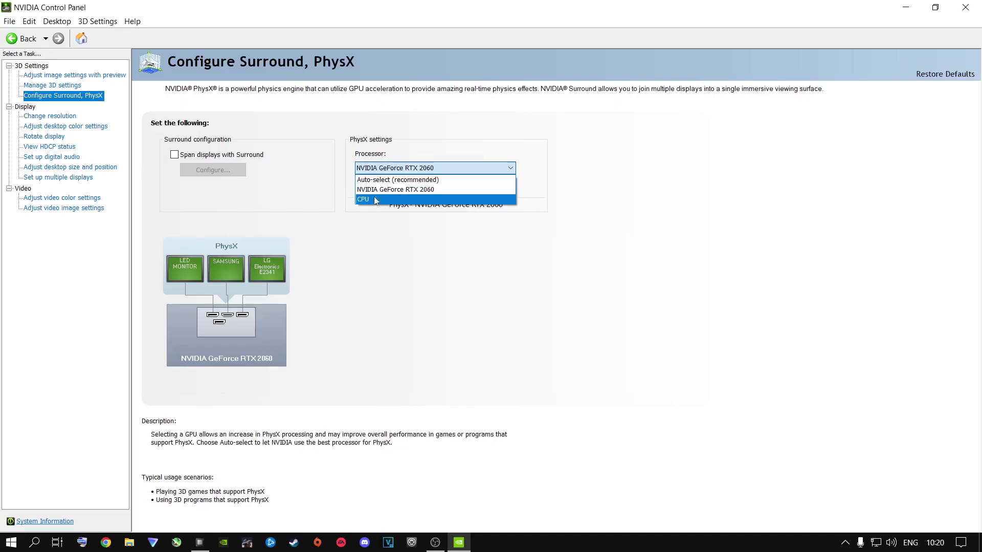
left_click(387, 190)
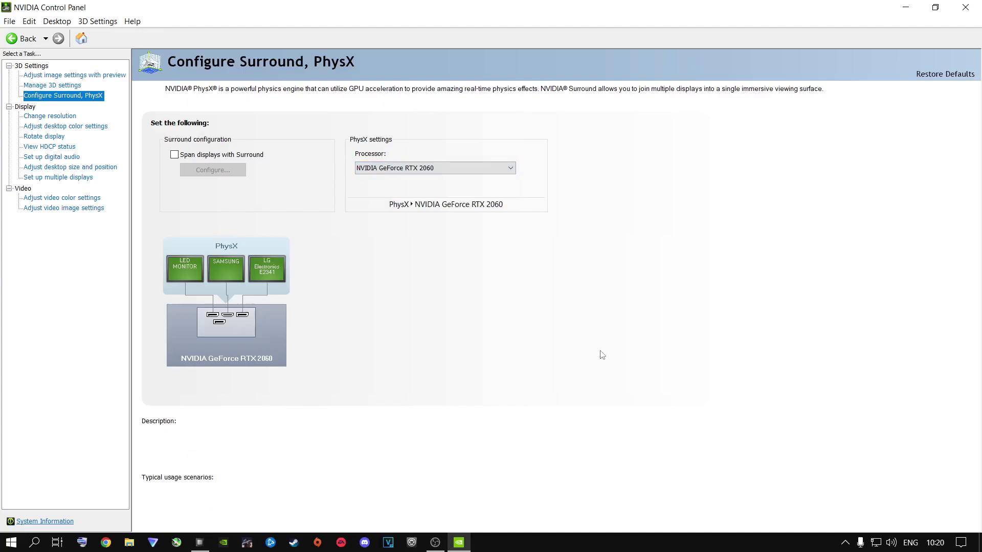
Step: In the desktop color settings, show reference image 3, try digital vibrance at 50%, and apply 95% for the SAMSUNG display
left_click(45, 128)
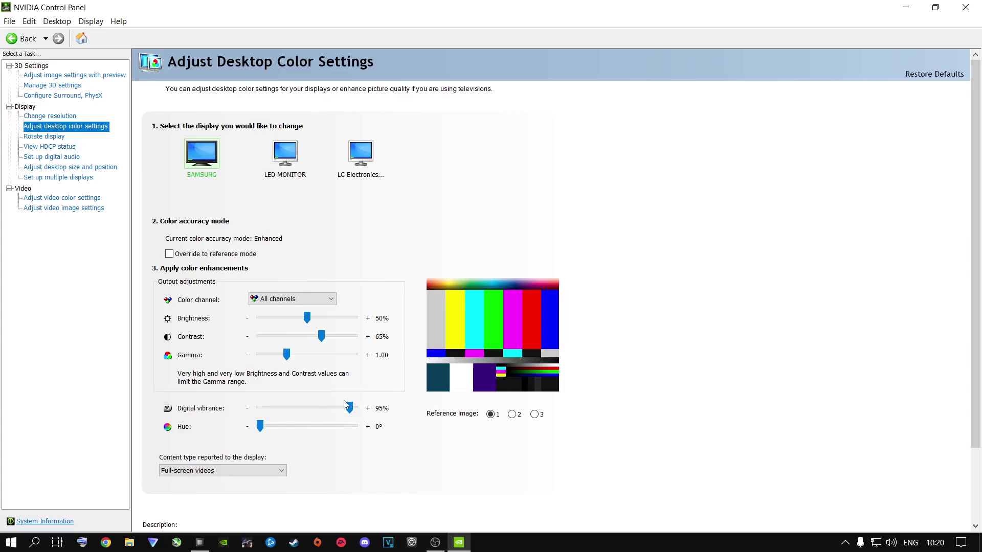
left_click(535, 414)
left_click_drag(349, 408, 305, 409)
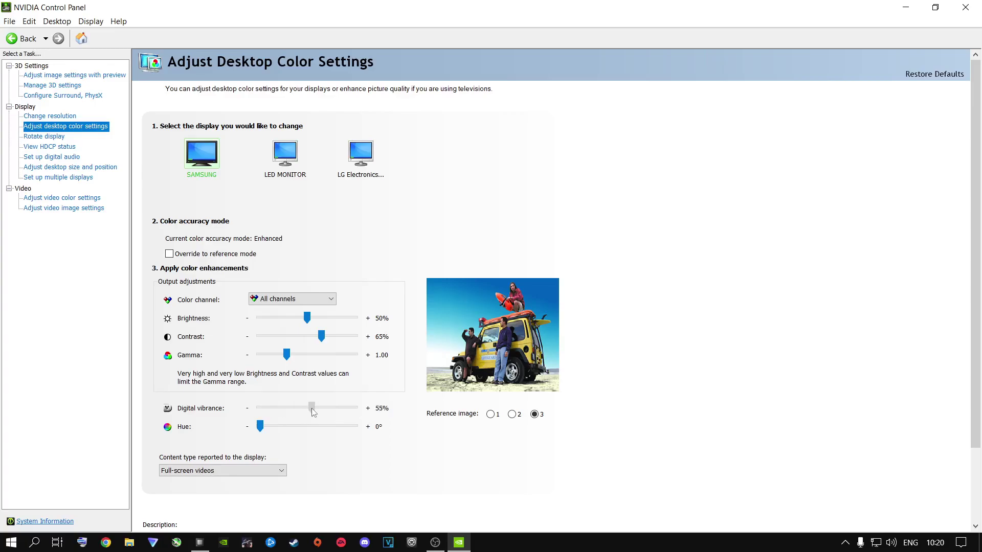
left_click_drag(308, 408, 307, 408)
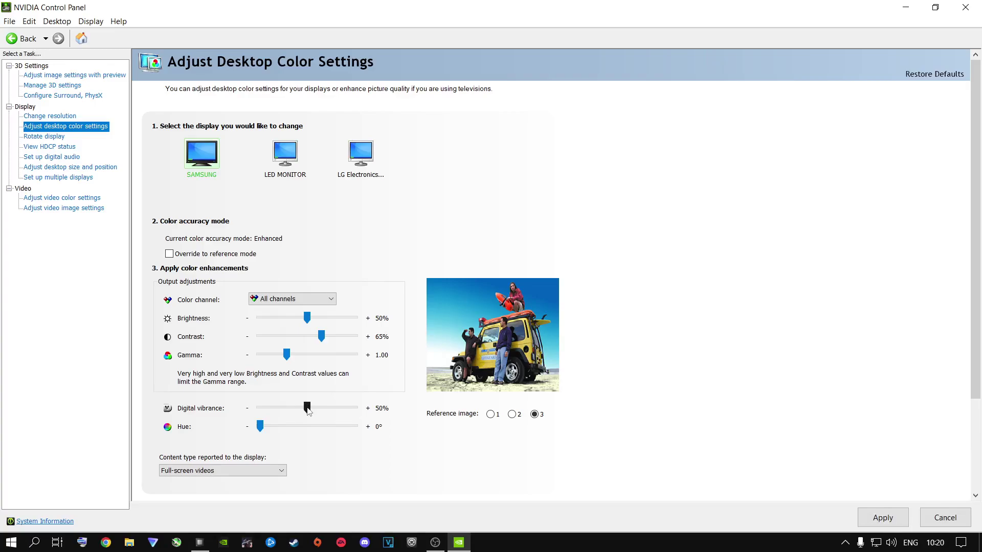
left_click_drag(326, 409, 333, 410)
left_click_drag(341, 407, 350, 411)
left_click(862, 522)
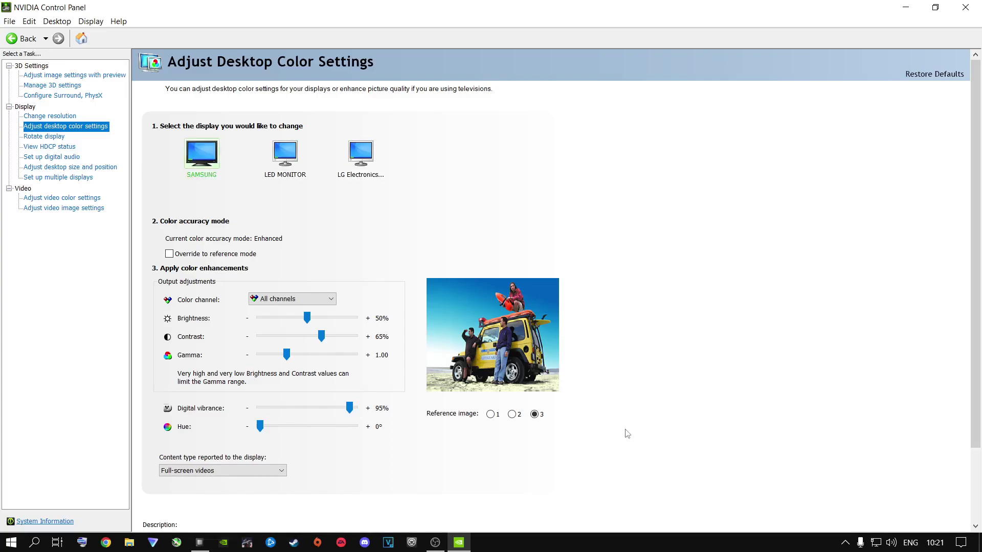